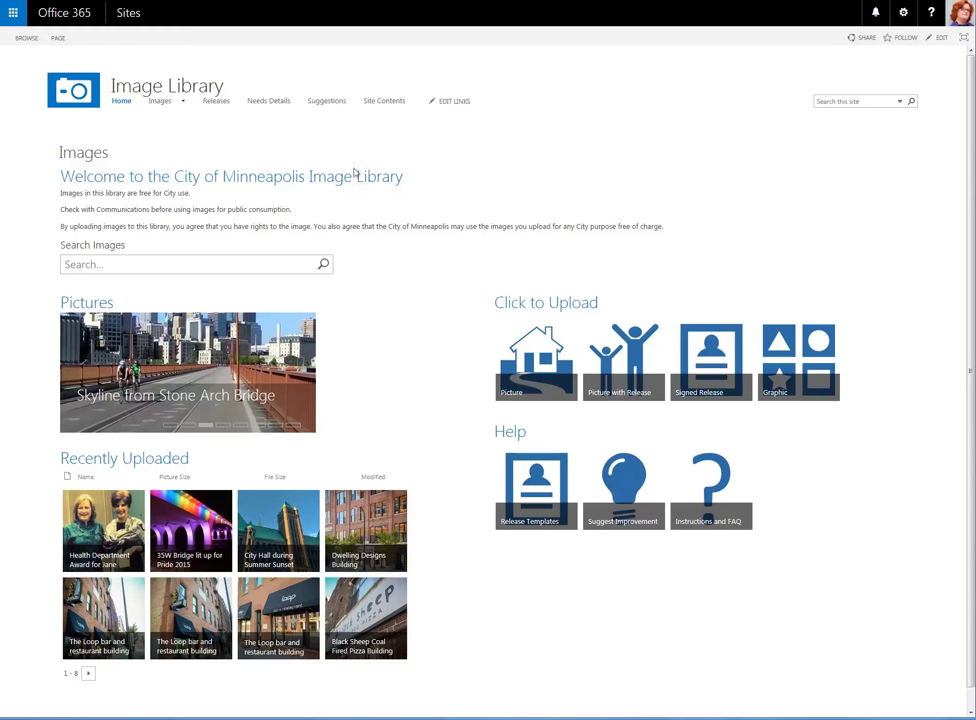
# Search the image library for 'skyline' and preview the six matching images.
pyautogui.click(240, 265)
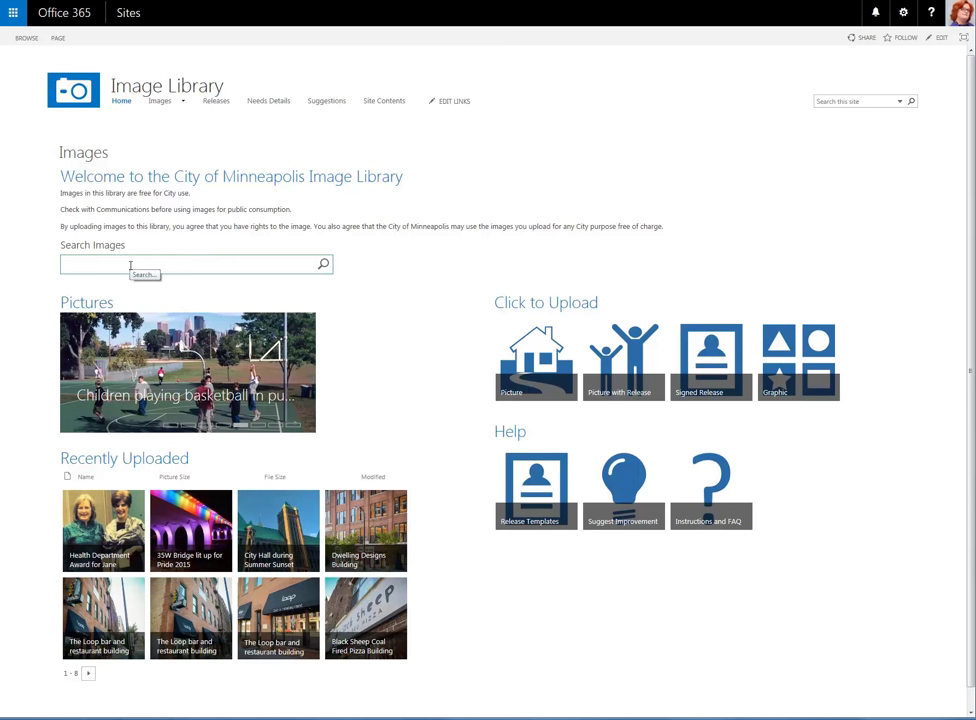
pyautogui.write('skyline')
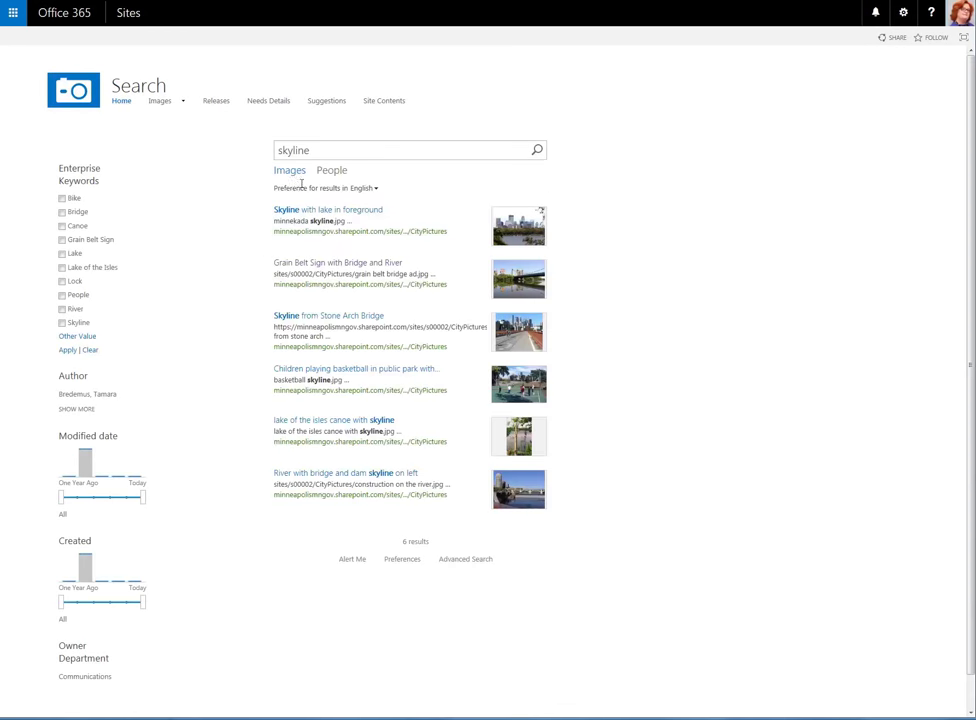
pyautogui.moveTo(436, 211)
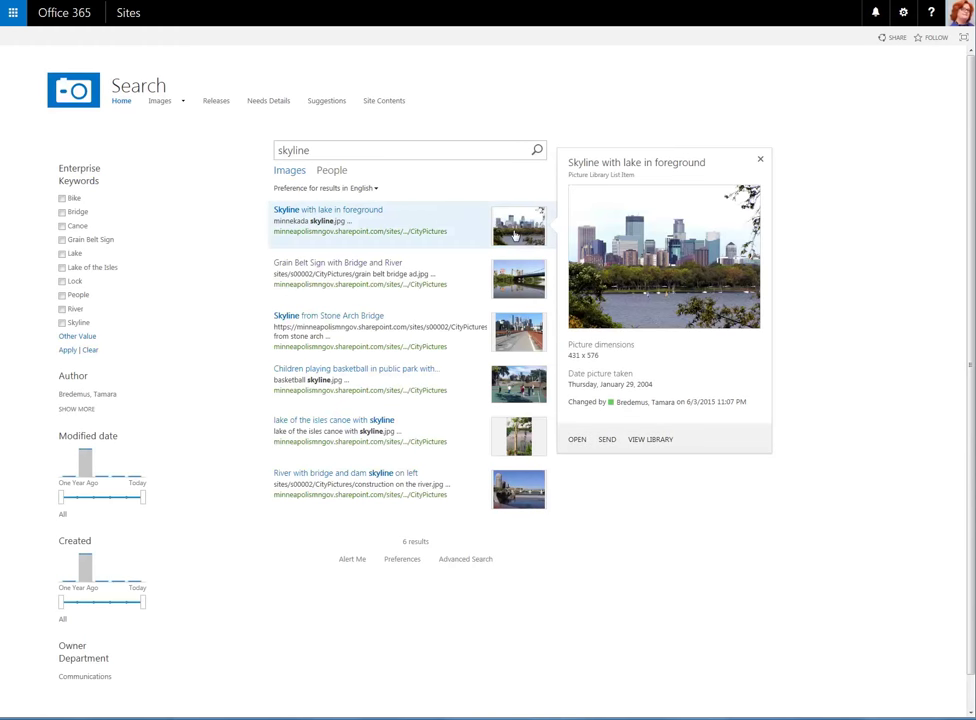
pyautogui.moveTo(525, 284)
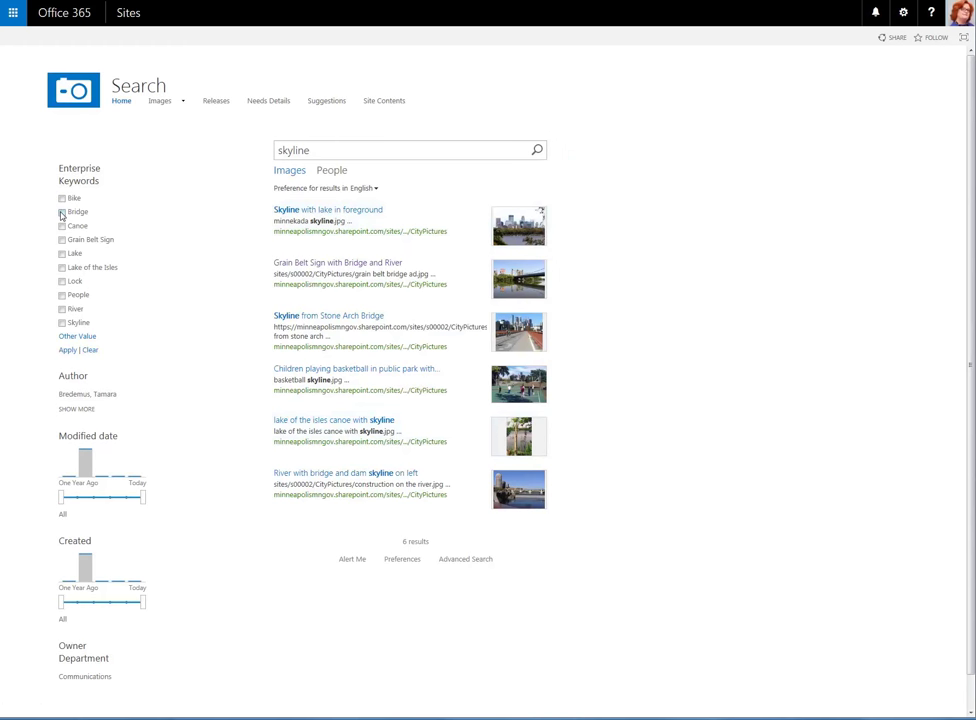
# Refine the skyline results to the Bridge keyword, review the three pictures, then go Home.
pyautogui.click(62, 212)
pyautogui.click(66, 351)
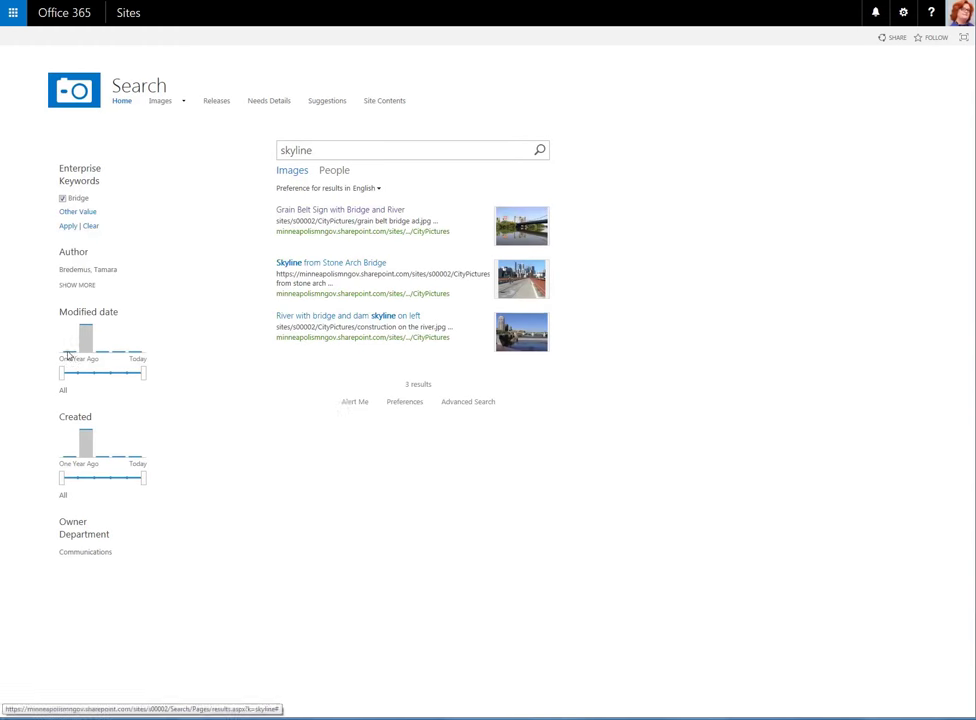
pyautogui.moveTo(490, 220)
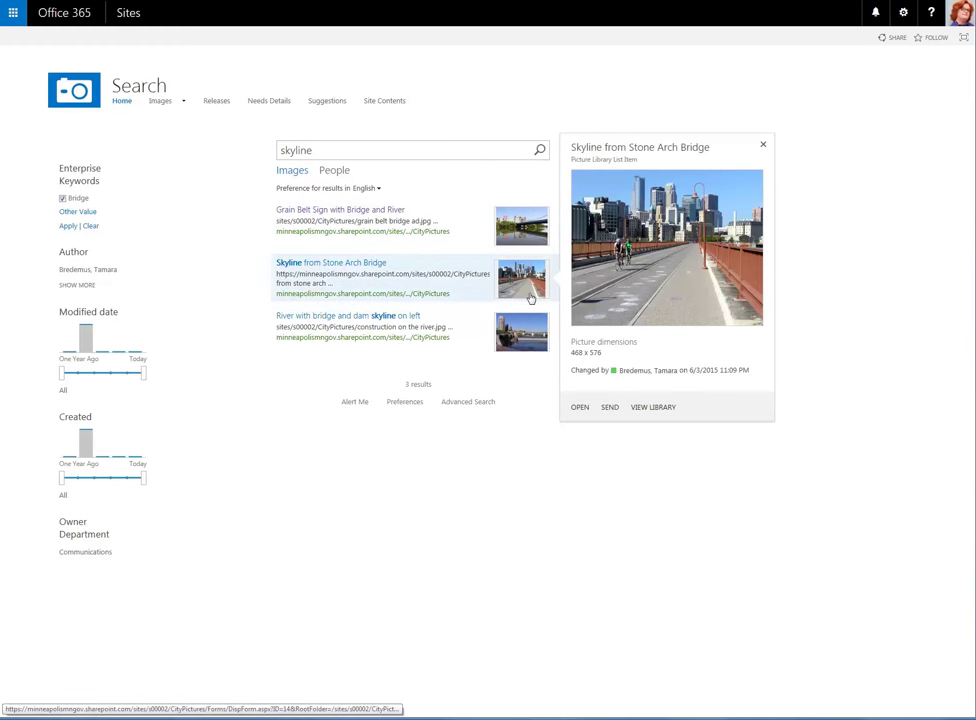
pyautogui.moveTo(524, 338)
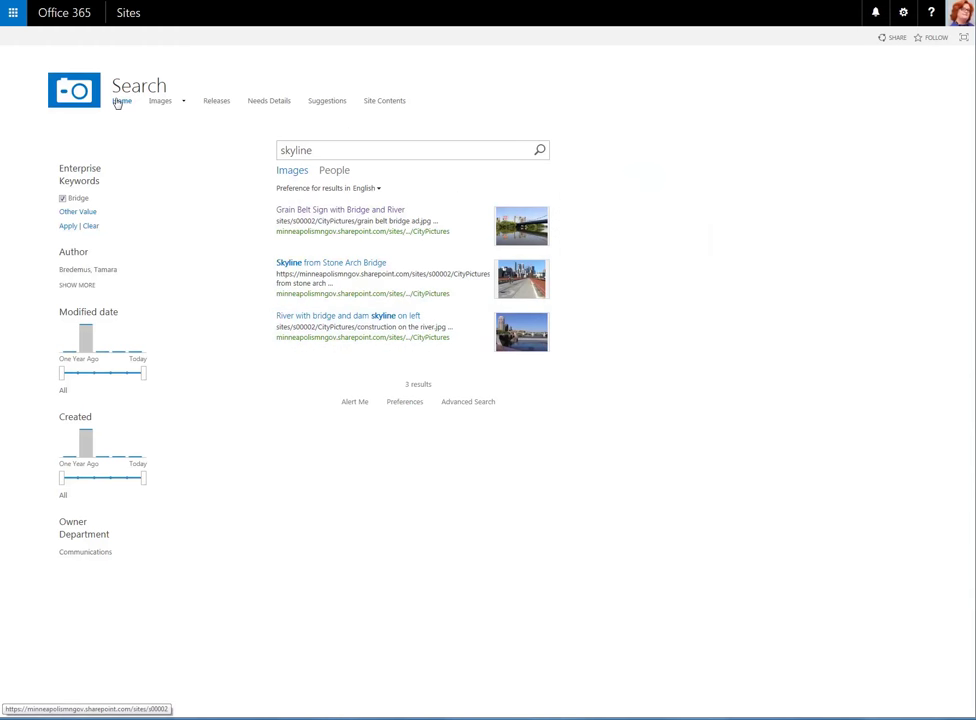
pyautogui.click(120, 101)
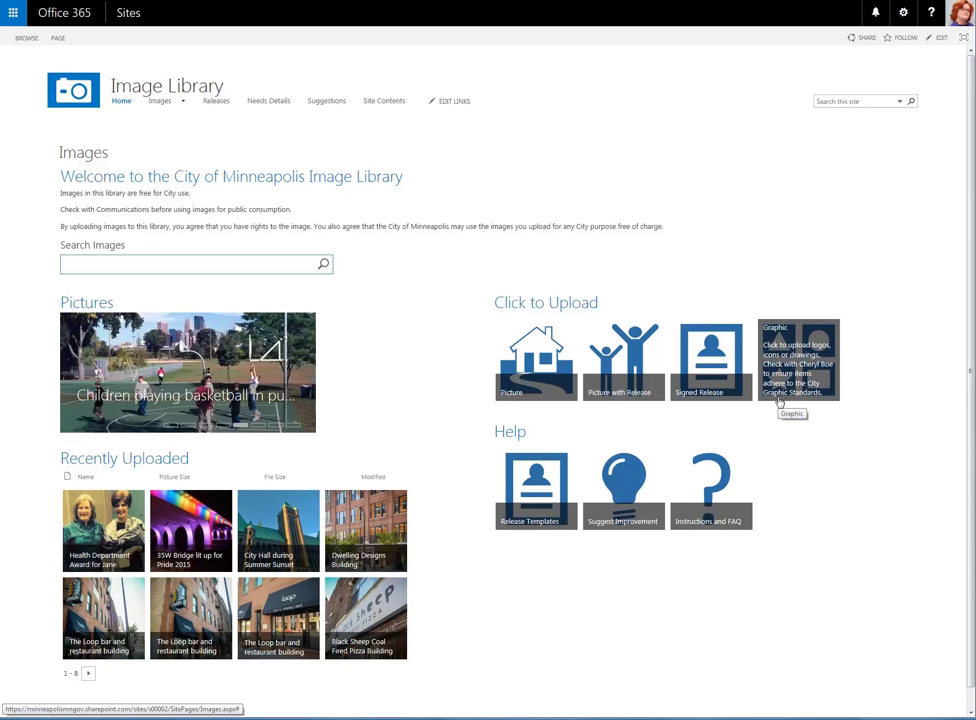
# Open the Picture upload form from the Image Library home page.
pyautogui.click(537, 367)
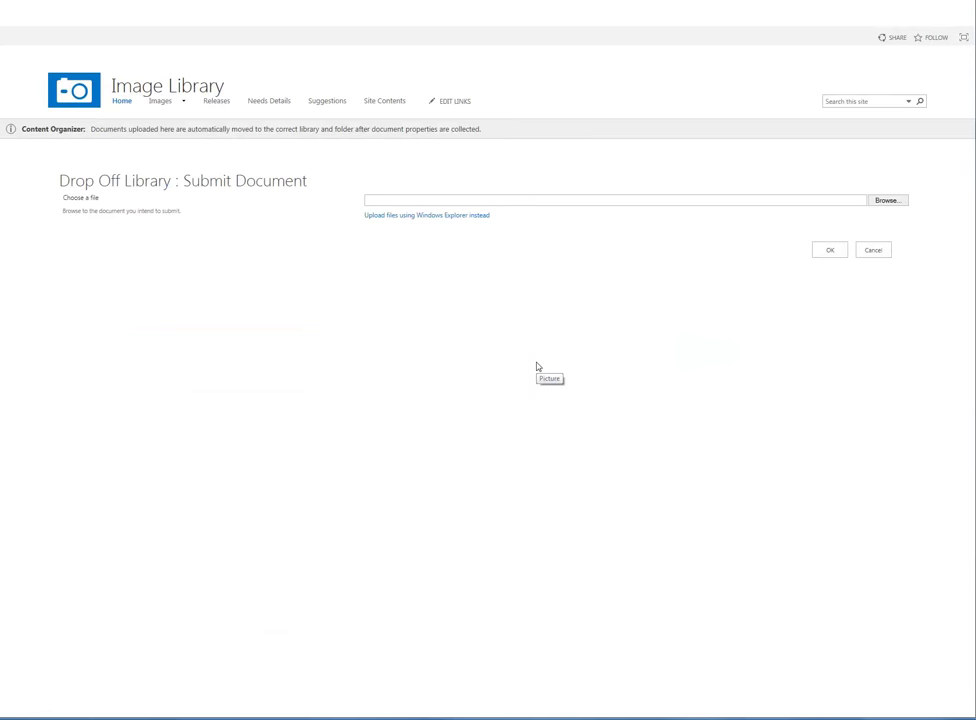
# Upload the headshot .png file to the Drop Off Library.
pyautogui.click(880, 202)
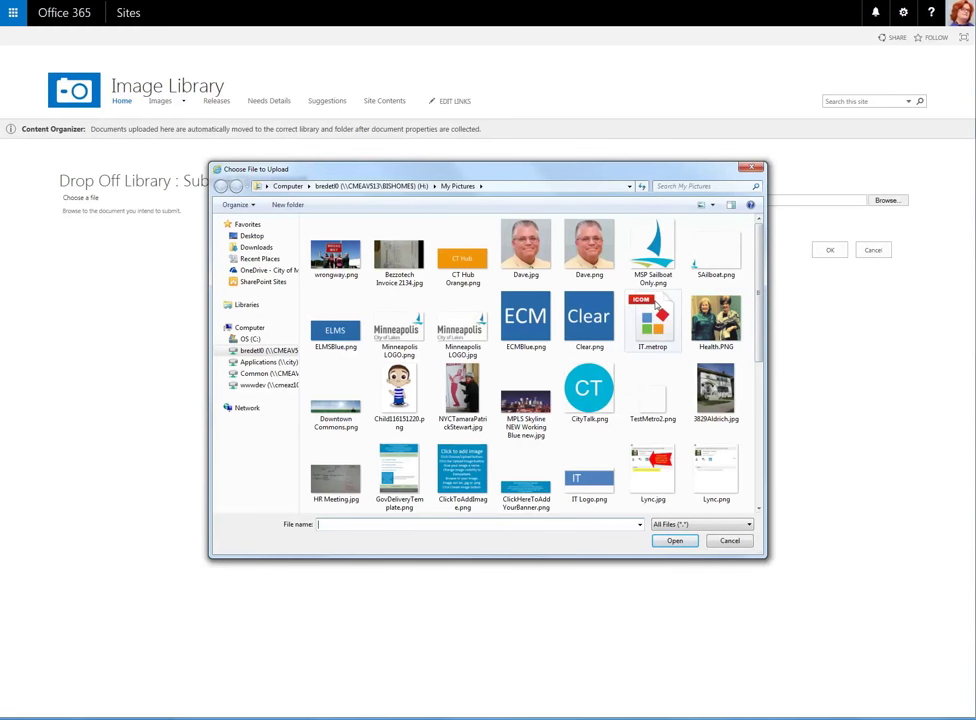
pyautogui.click(601, 253)
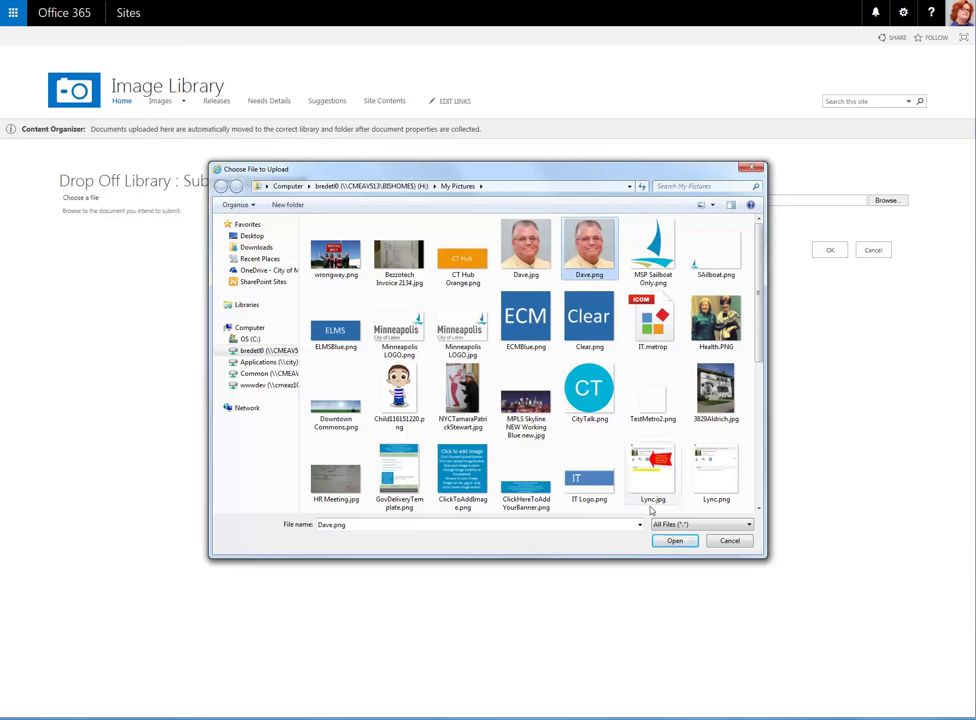
pyautogui.click(674, 545)
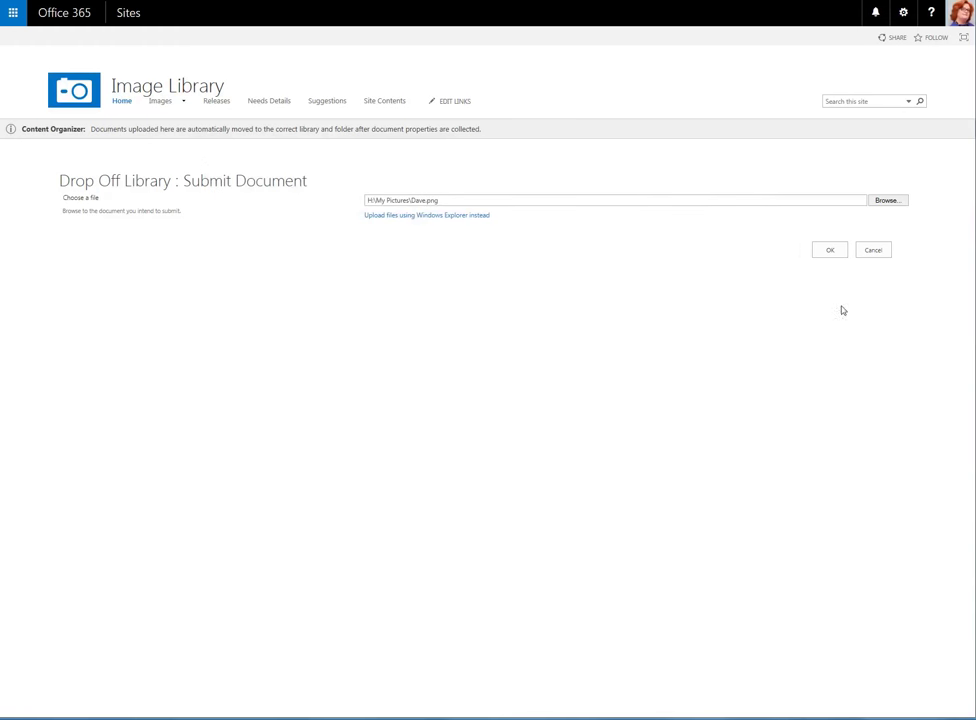
pyautogui.click(830, 251)
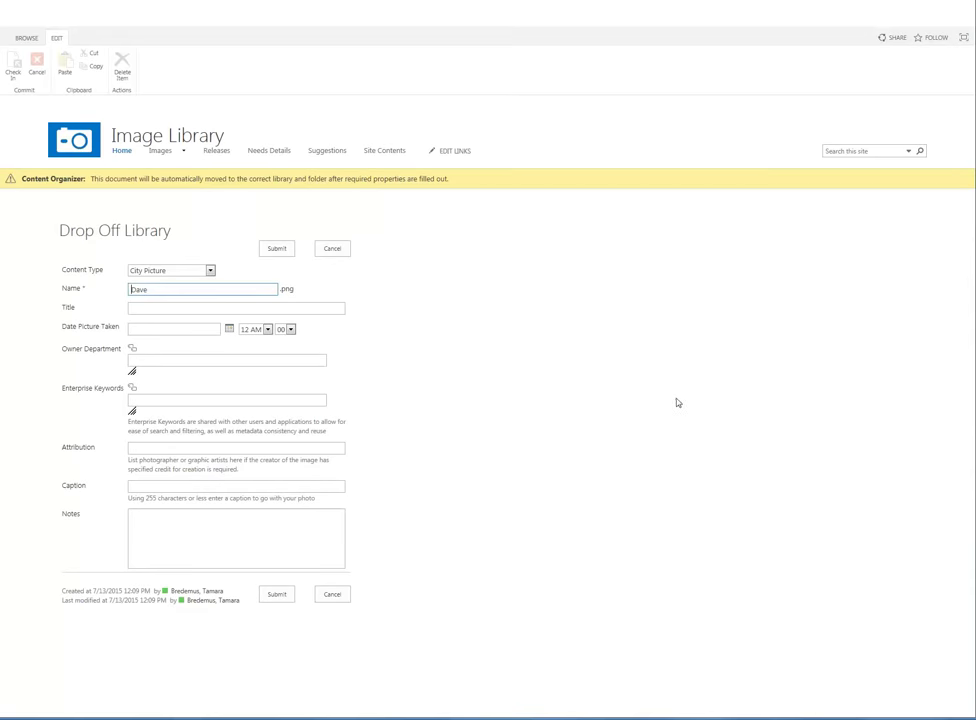
# Add the person's surname to the name, enter a headshot title, and set date taken to 7/2/2015.
pyautogui.click(161, 289)
pyautogui.write('Roth')
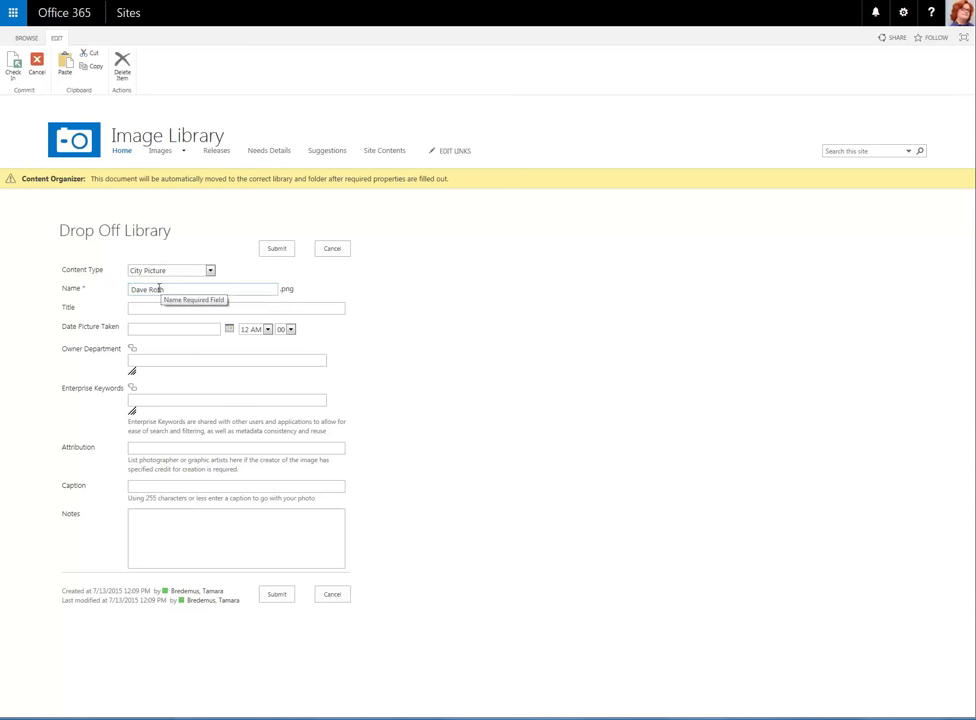
pyautogui.click(159, 309)
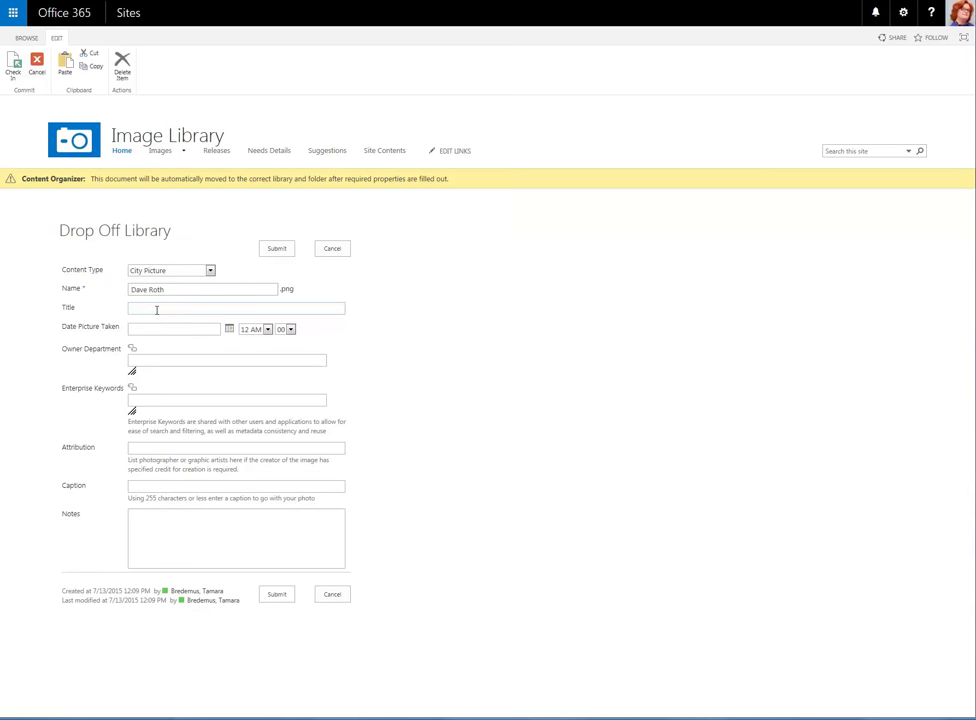
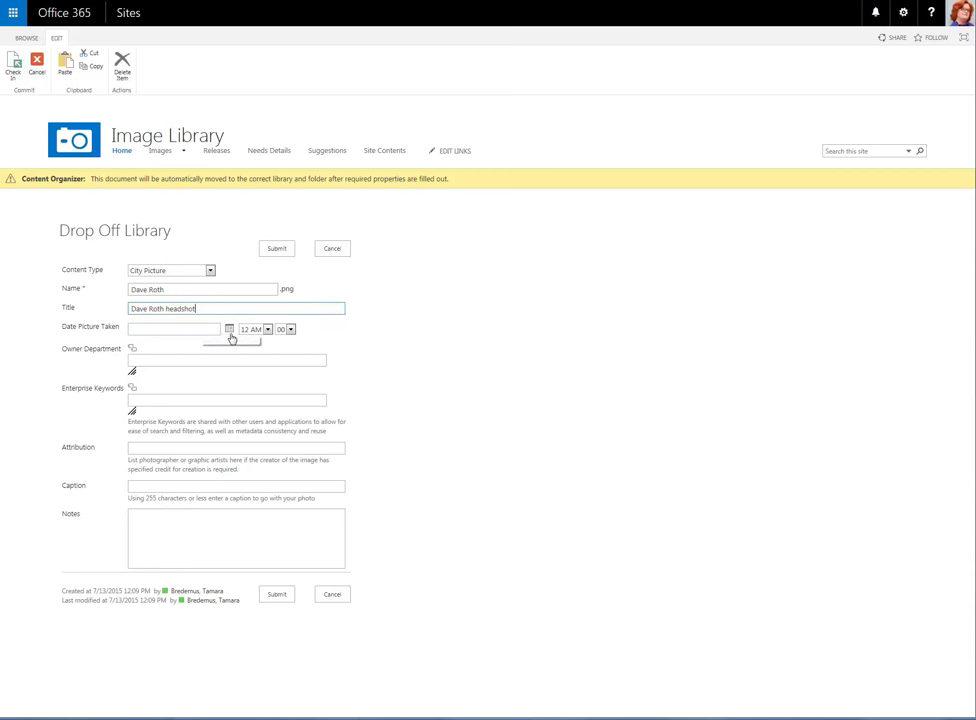
pyautogui.click(229, 330)
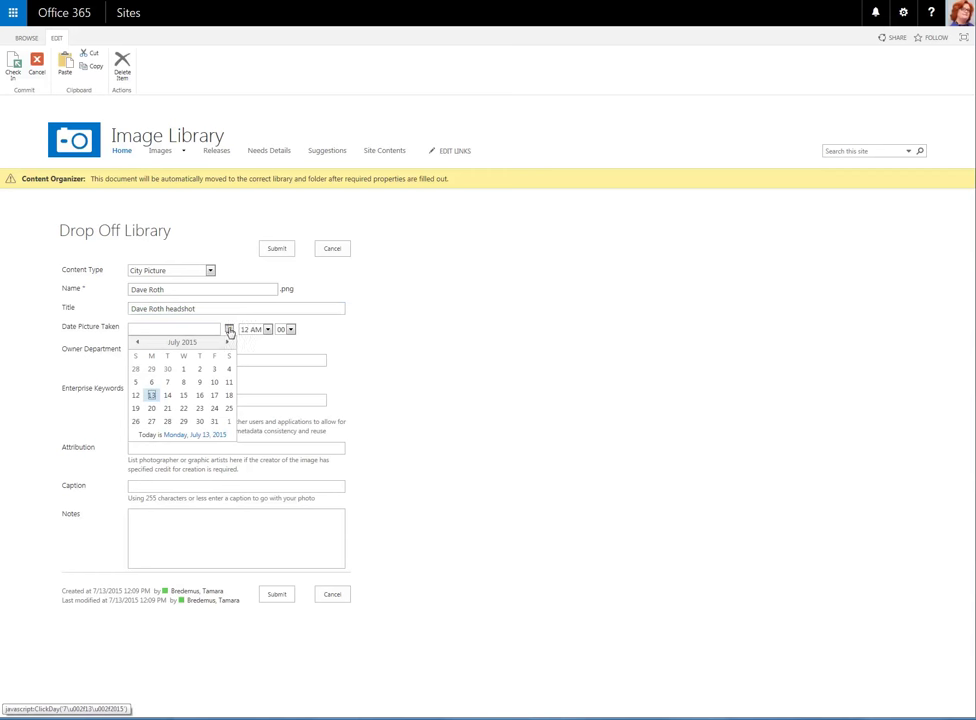
pyautogui.click(200, 369)
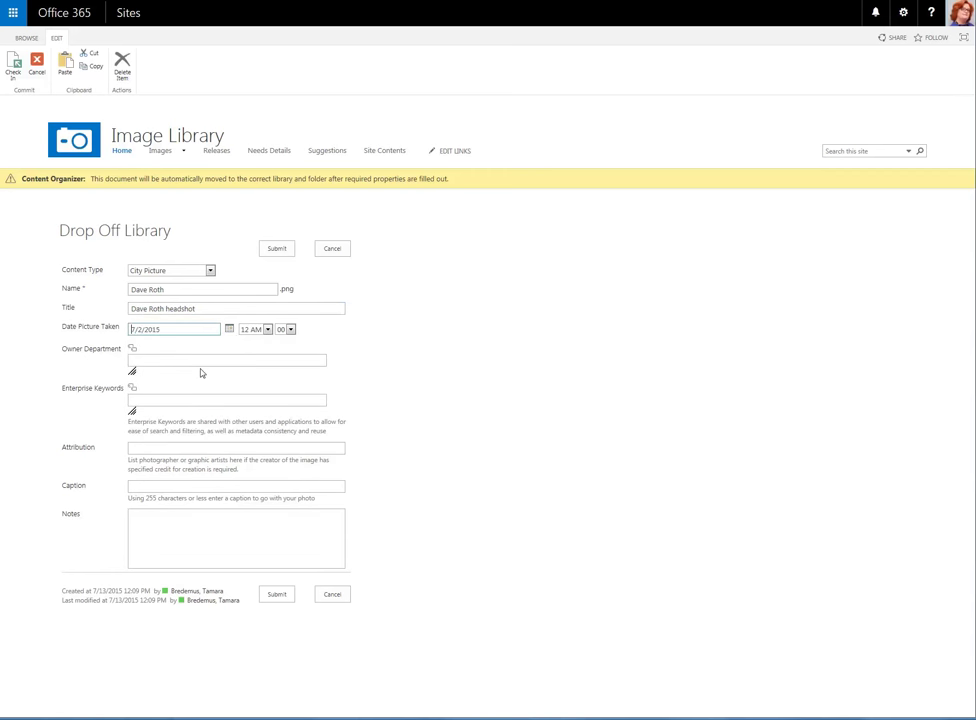
pyautogui.click(150, 361)
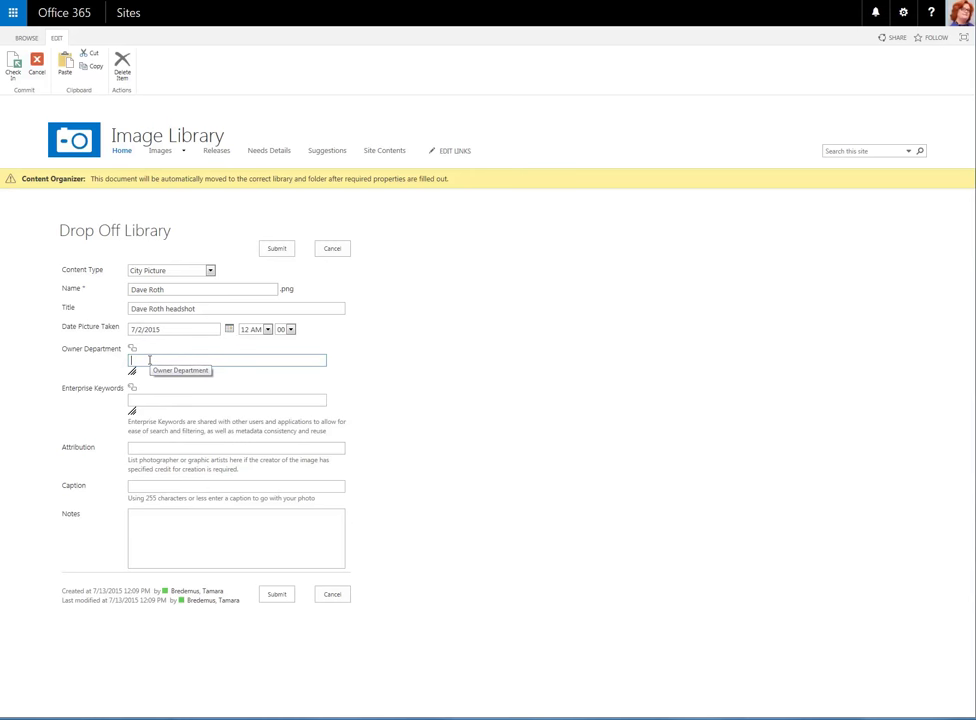
# Set owner department to Information Technology and keywords to 'Headshot; necktie'.
pyautogui.write('In')
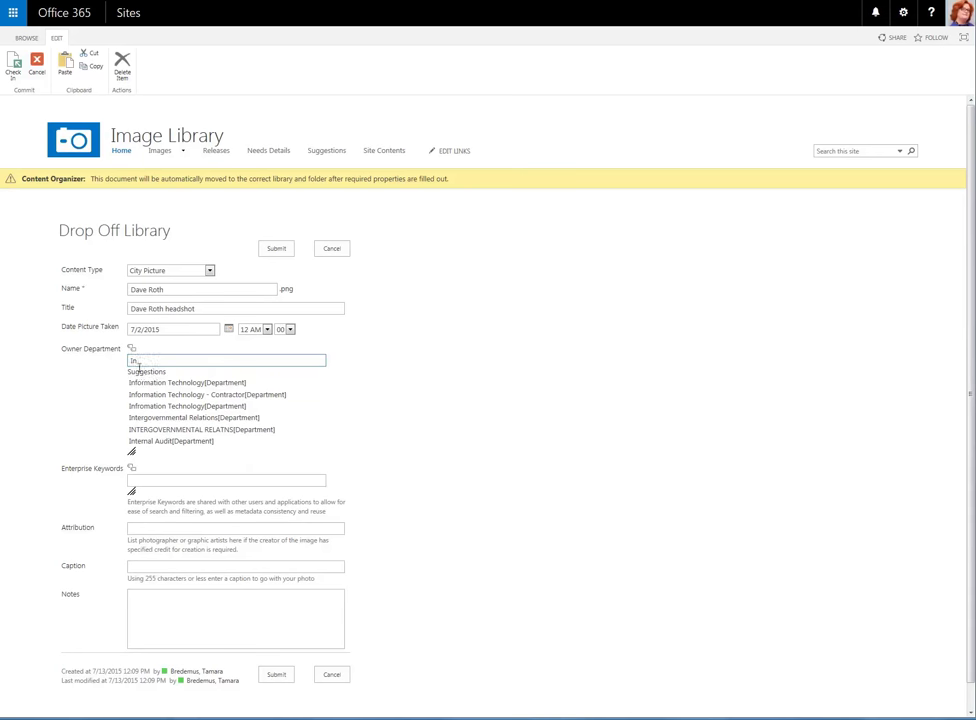
pyautogui.click(142, 384)
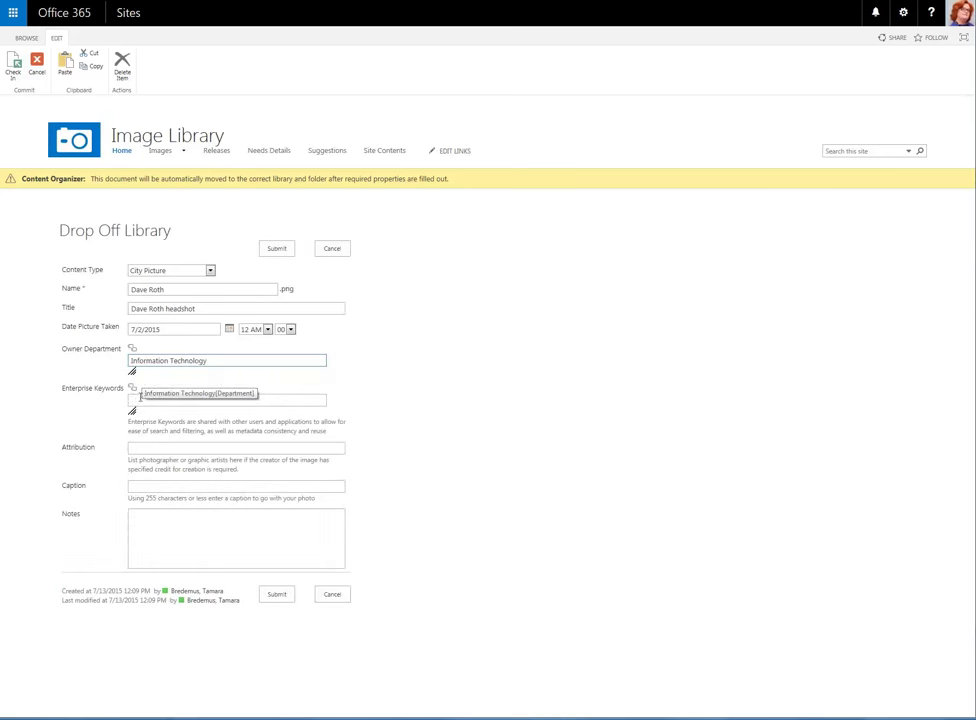
pyautogui.click(142, 400)
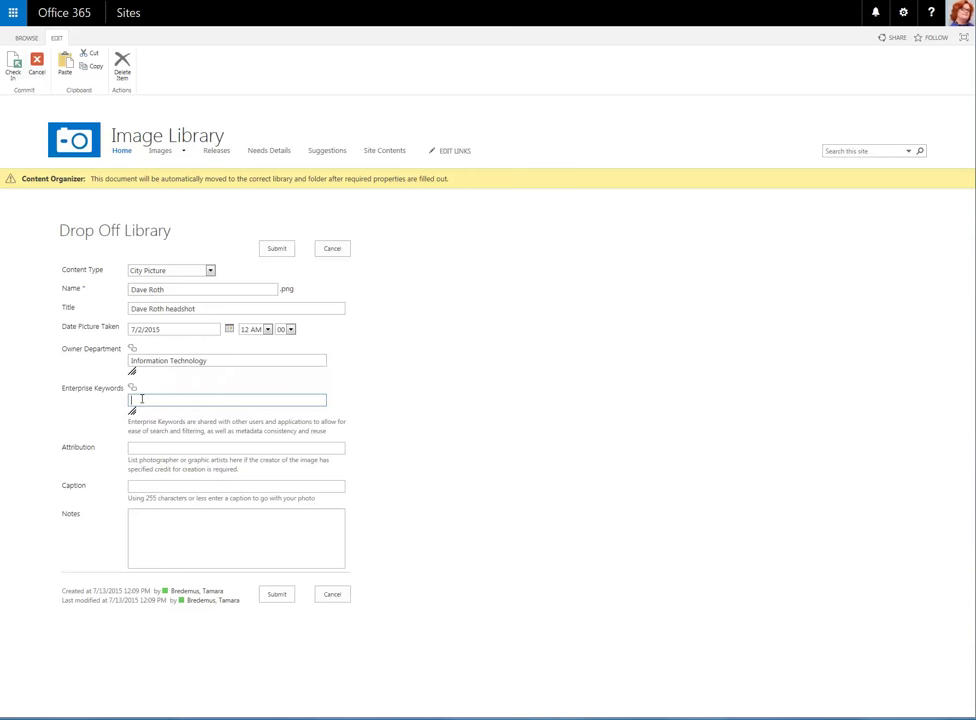
pyautogui.write('Headshot; necktie')
# Enter 'City of Minneapolis' as the attribution and move through Caption and Notes.
pyautogui.click(168, 448)
pyautogui.write('City')
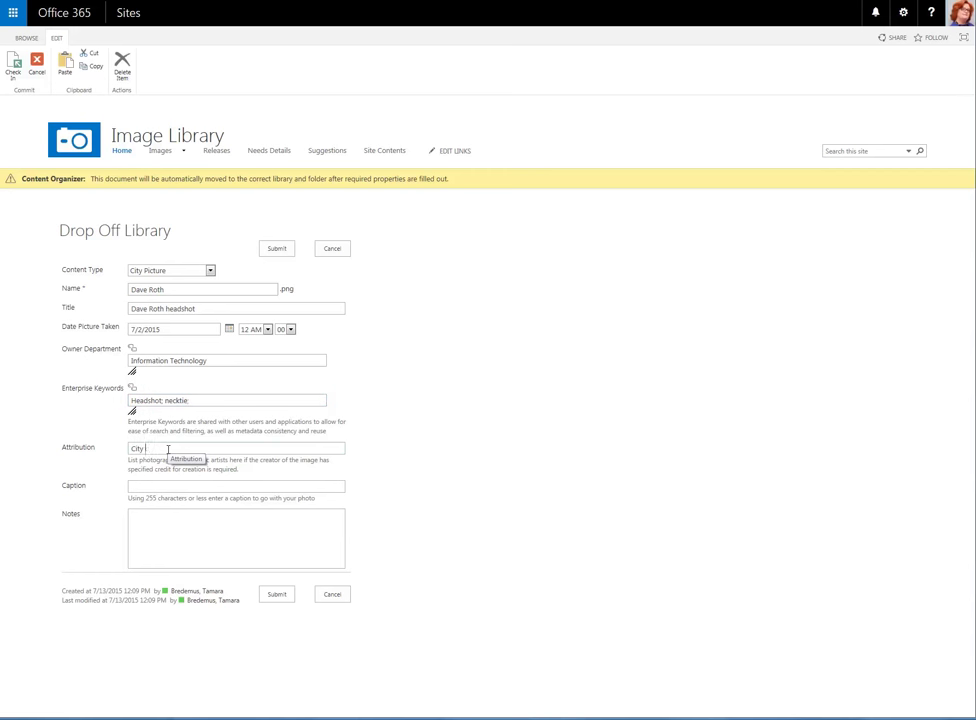
pyautogui.write(' of Minneapolis')
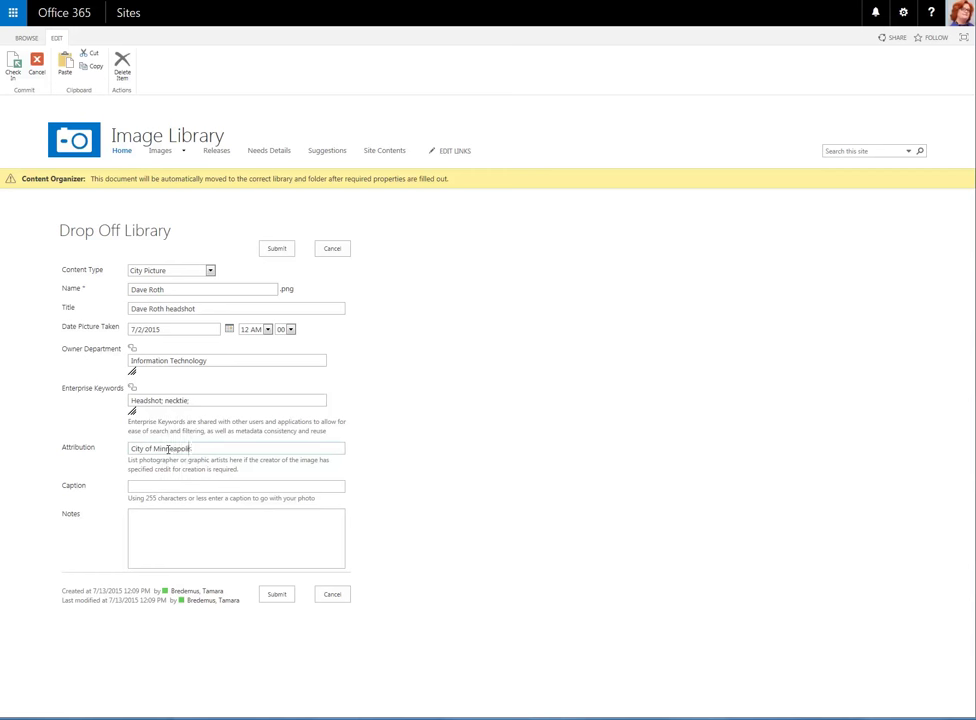
pyautogui.click(155, 485)
pyautogui.click(171, 537)
# Submit the headshot, acknowledge the saved-to-final-location message, and return to the Image Library home.
pyautogui.click(286, 596)
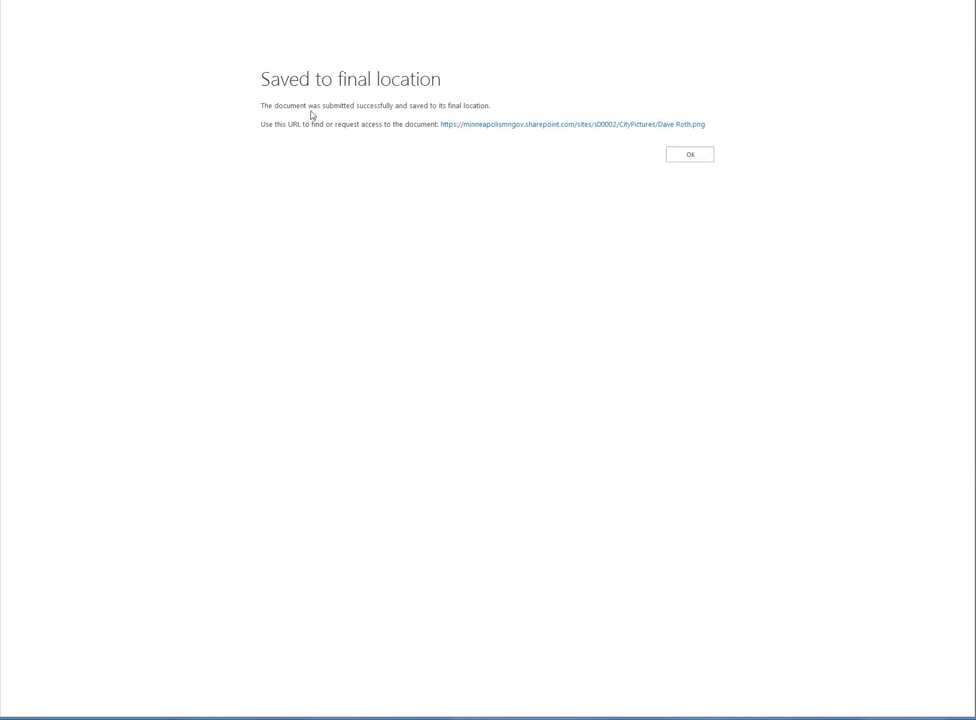
pyautogui.click(677, 154)
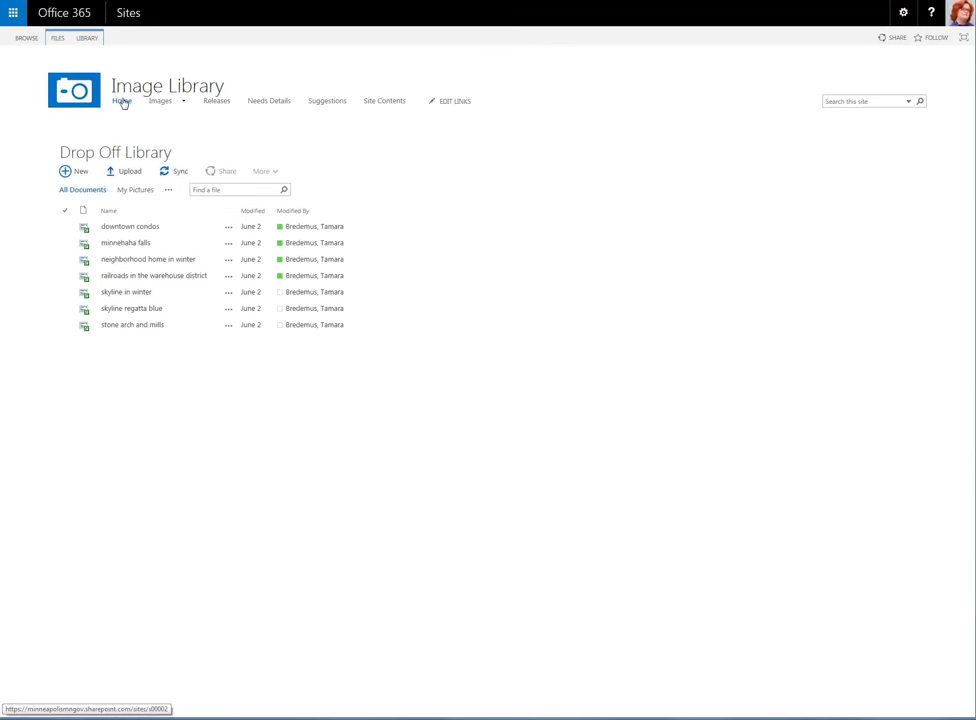
pyautogui.click(122, 102)
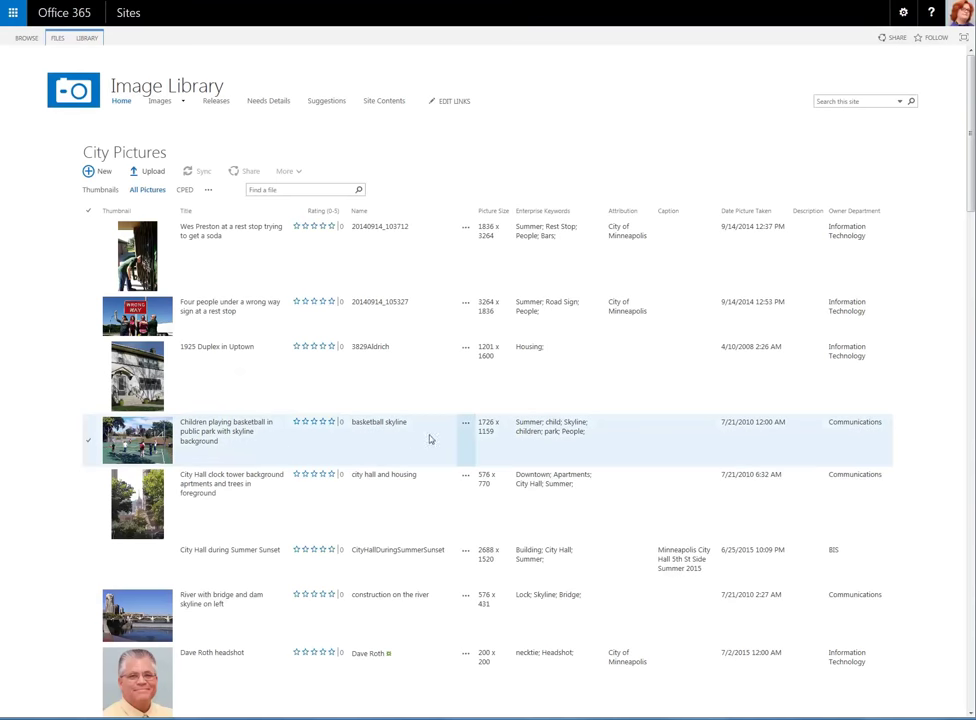
# Download and save a copy of basketball skyline.jpg, then close its details callout.
pyautogui.click(466, 424)
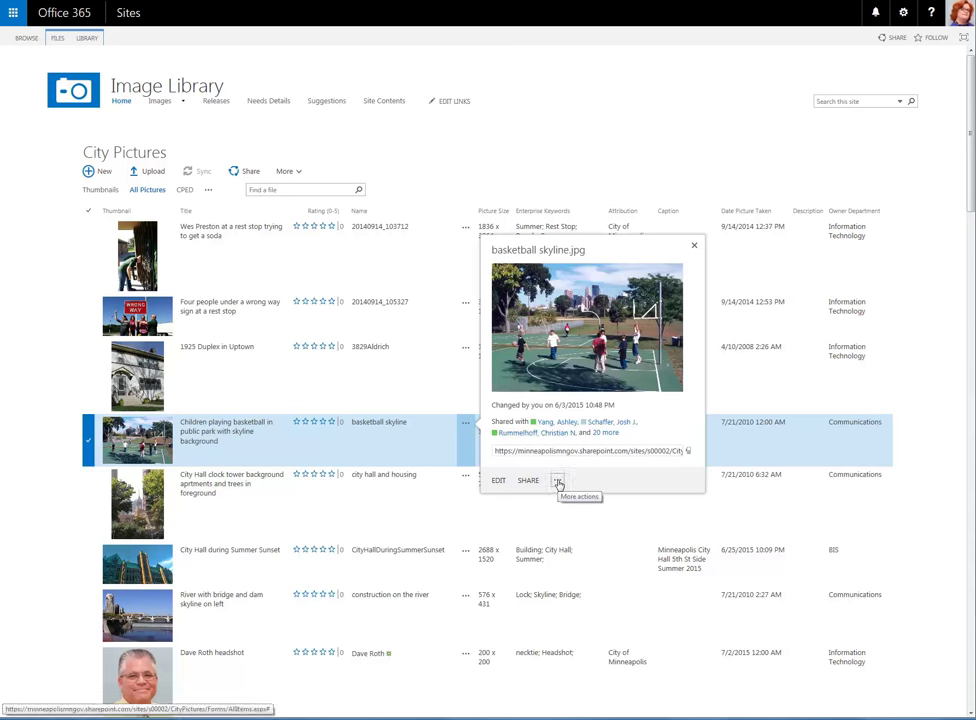
pyautogui.click(558, 482)
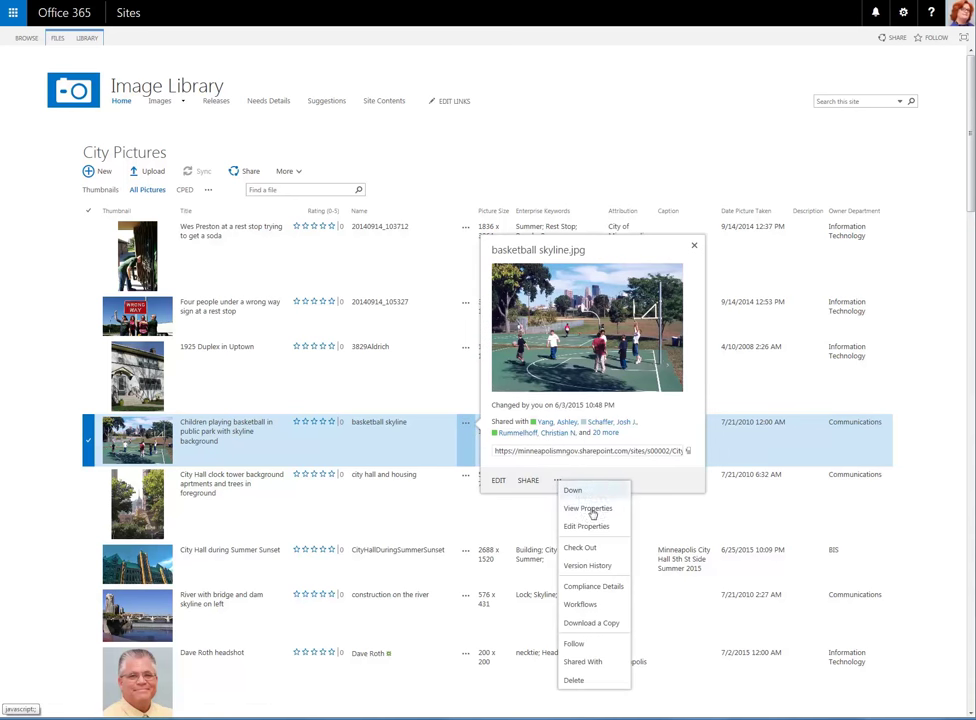
pyautogui.click(589, 624)
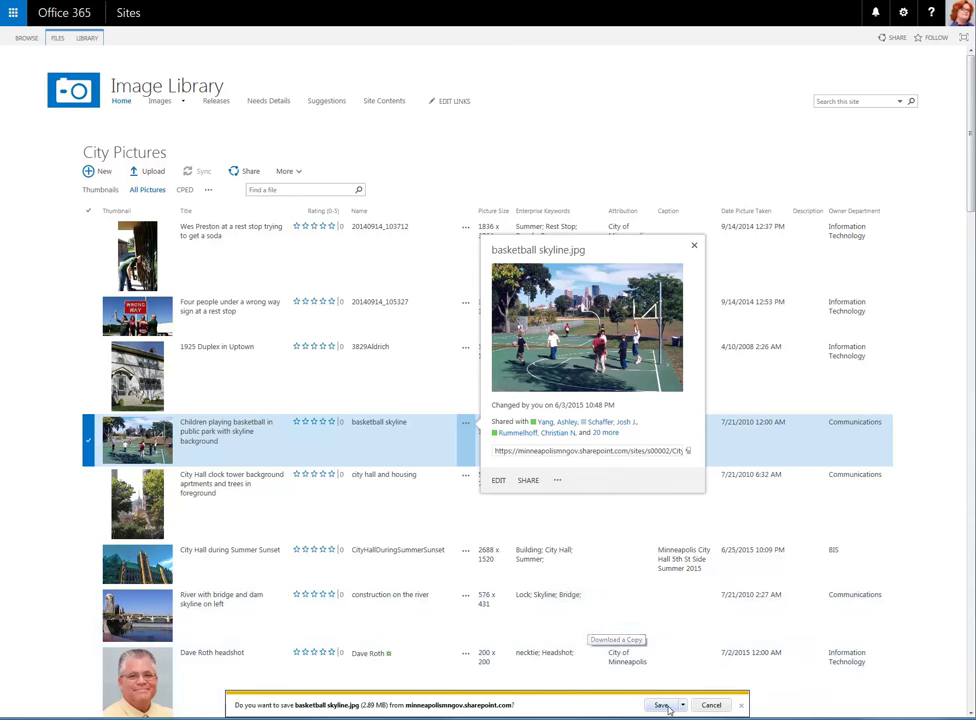
pyautogui.click(660, 705)
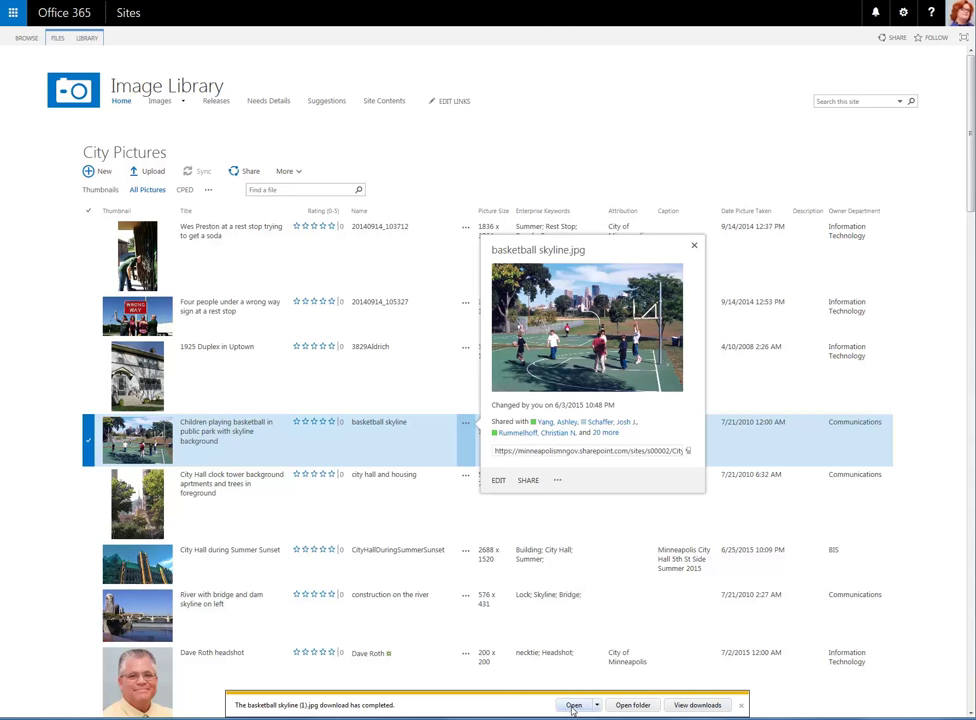
pyautogui.click(693, 246)
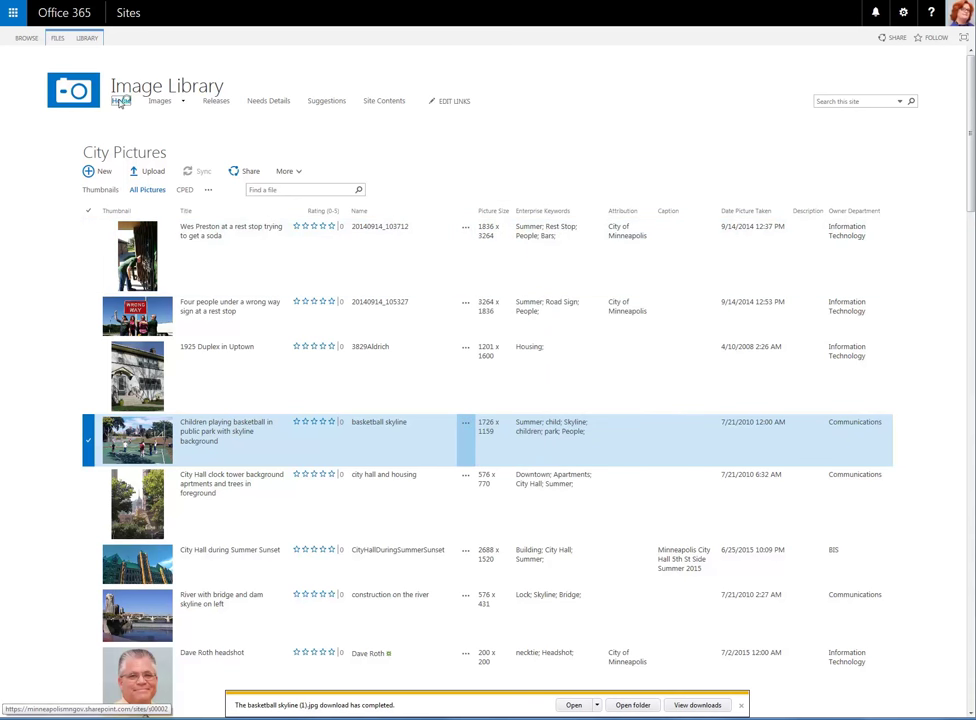
# Start a new suggestion titled 'I would like more images of bridges'.
pyautogui.click(120, 102)
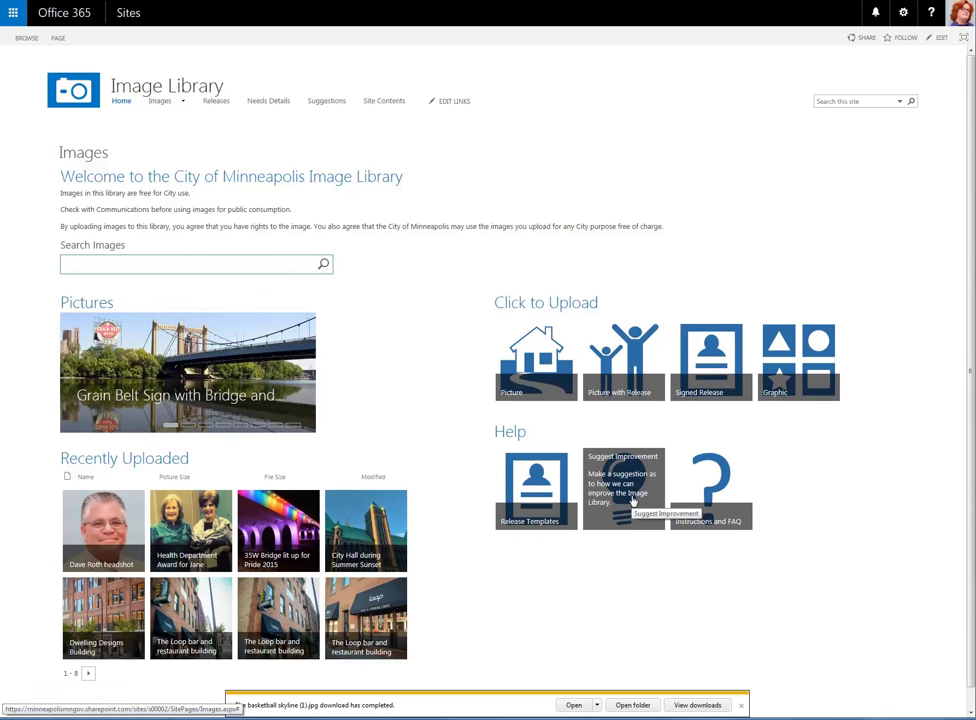
pyautogui.click(632, 500)
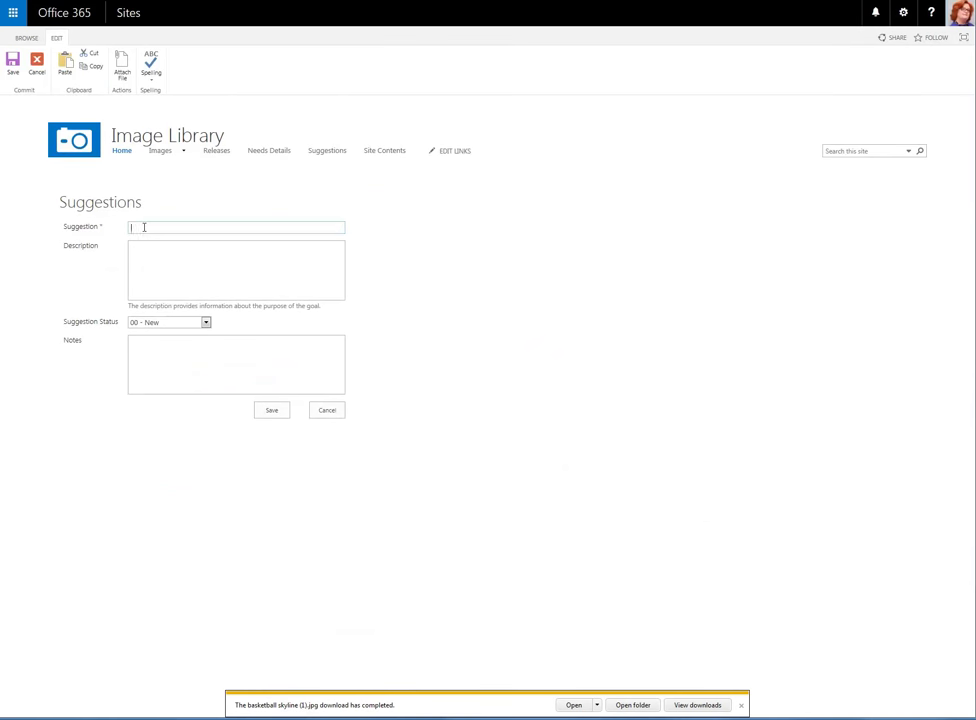
pyautogui.write('I')
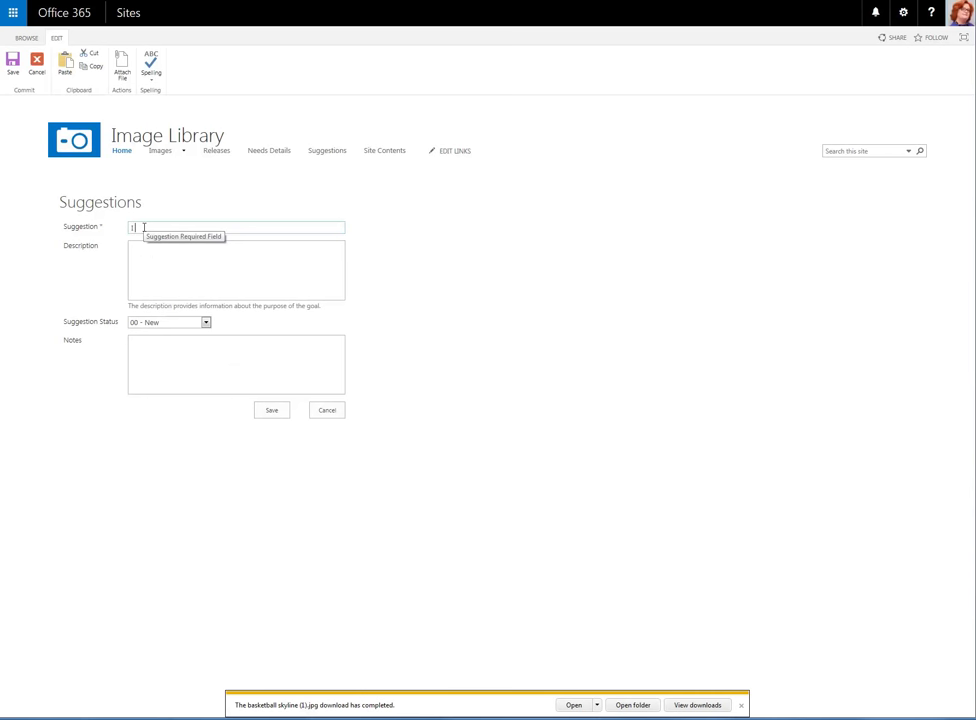
pyautogui.write(' would like more images of bridges')
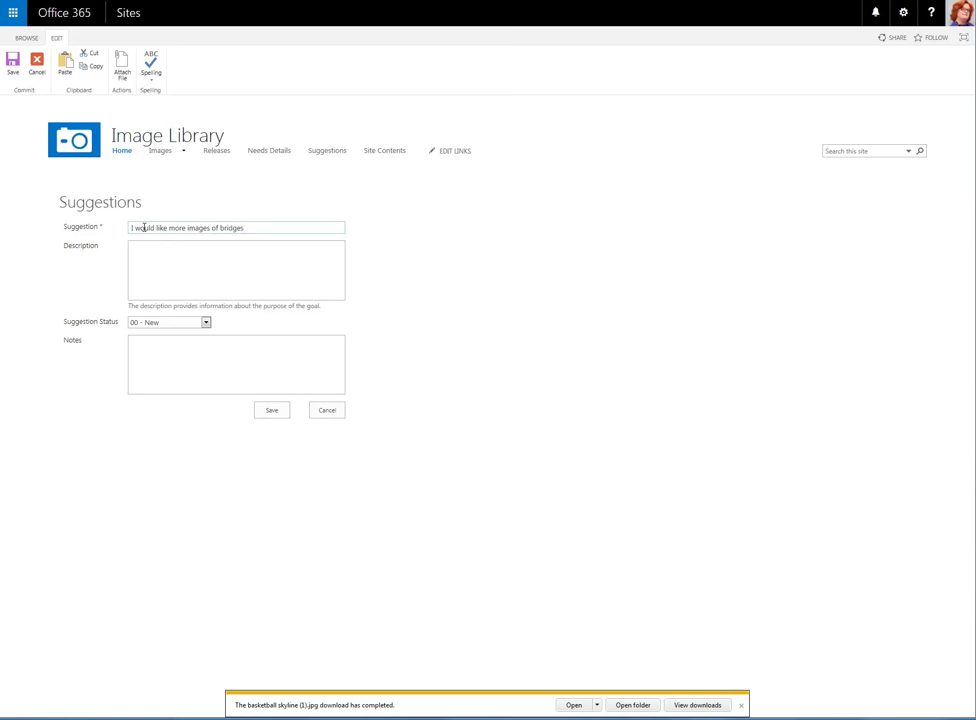
# Describe the bridges project needing more images and save the suggestion.
pyautogui.click(155, 251)
pyautogui.write('We are doing a')
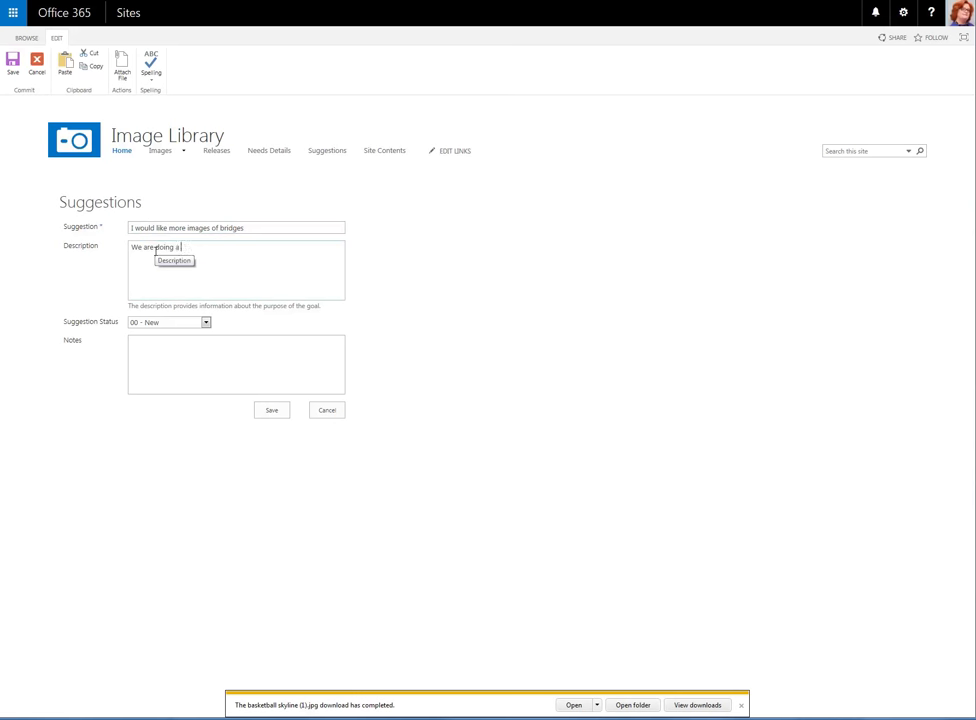
pyautogui.write(' project onf')
pyautogui.press('BackSpace')
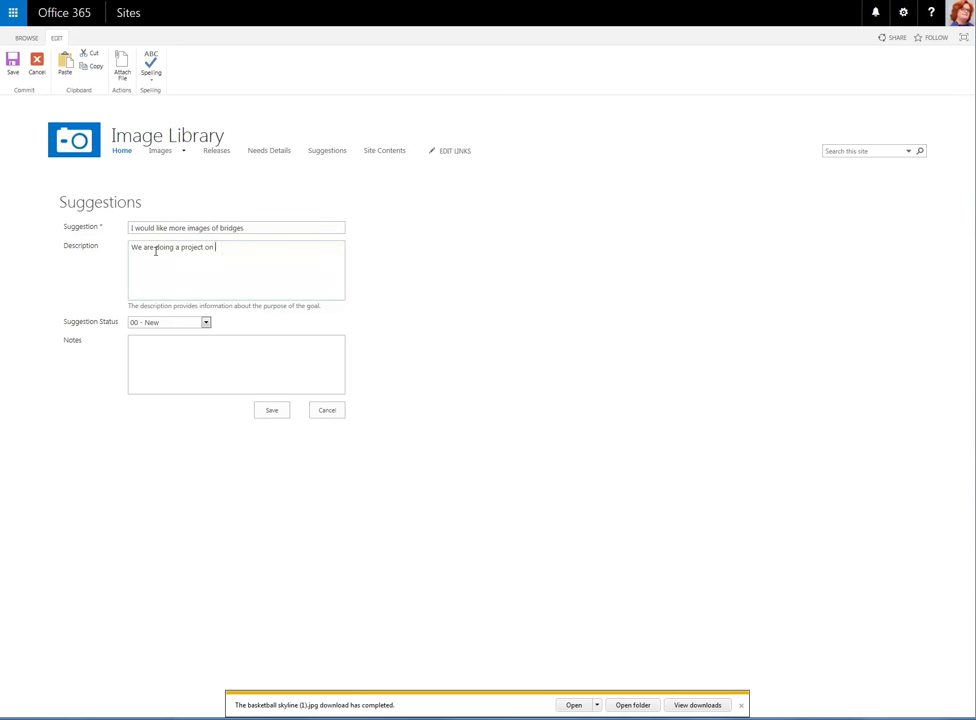
pyautogui.write('bridges and would like to')
pyautogui.press('BackSpace')
pyautogui.press('BackSpace')
pyautogui.press('BackSpace')
pyautogui.press('BackSpace')
pyautogui.write('e some more images')
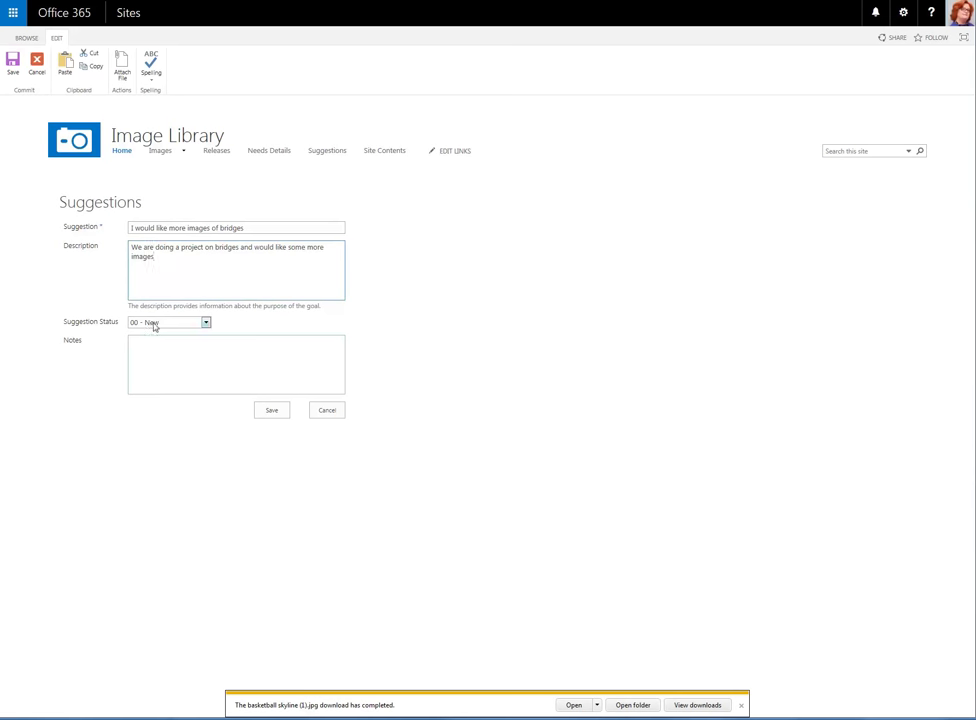
pyautogui.click(271, 410)
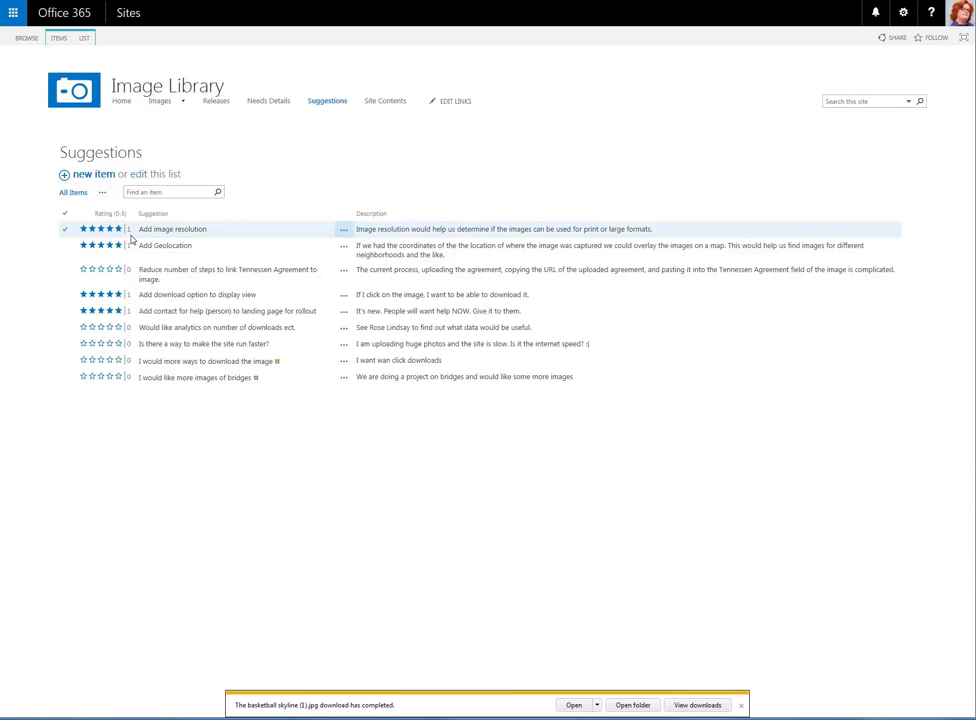
# Return to the Image Library home page from the Suggestions list.
pyautogui.click(172, 90)
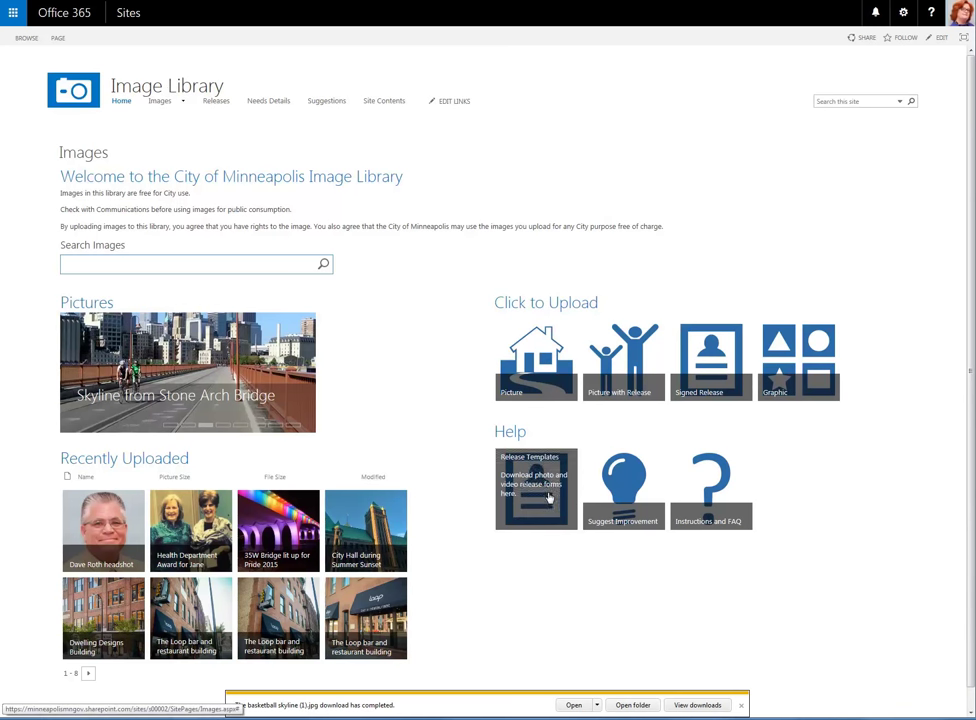
pyautogui.moveTo(546, 495)
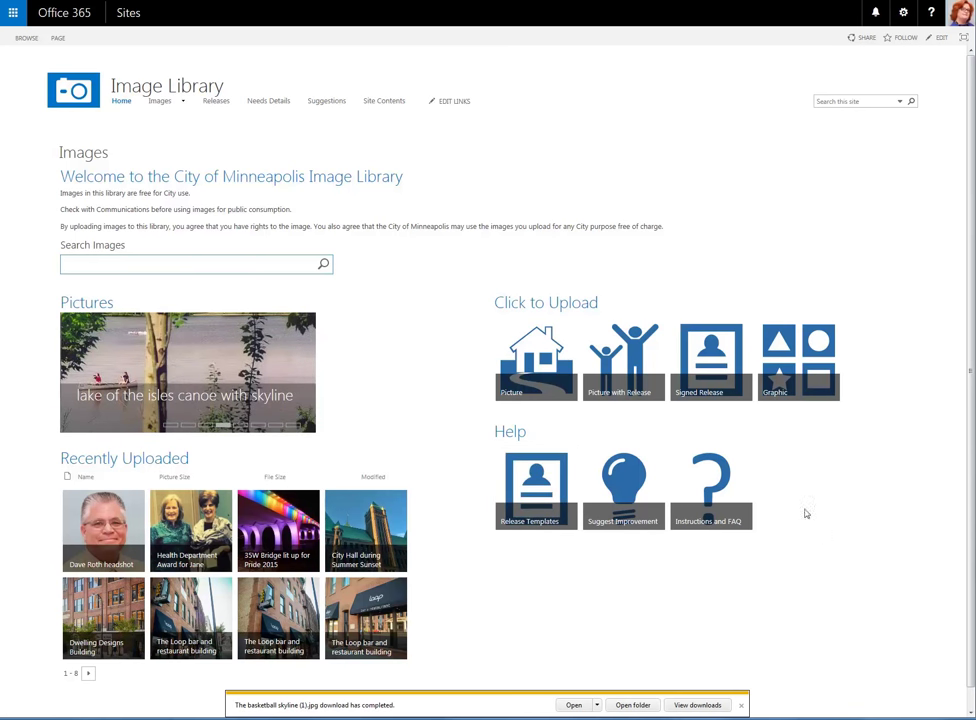
pyautogui.moveTo(715, 497)
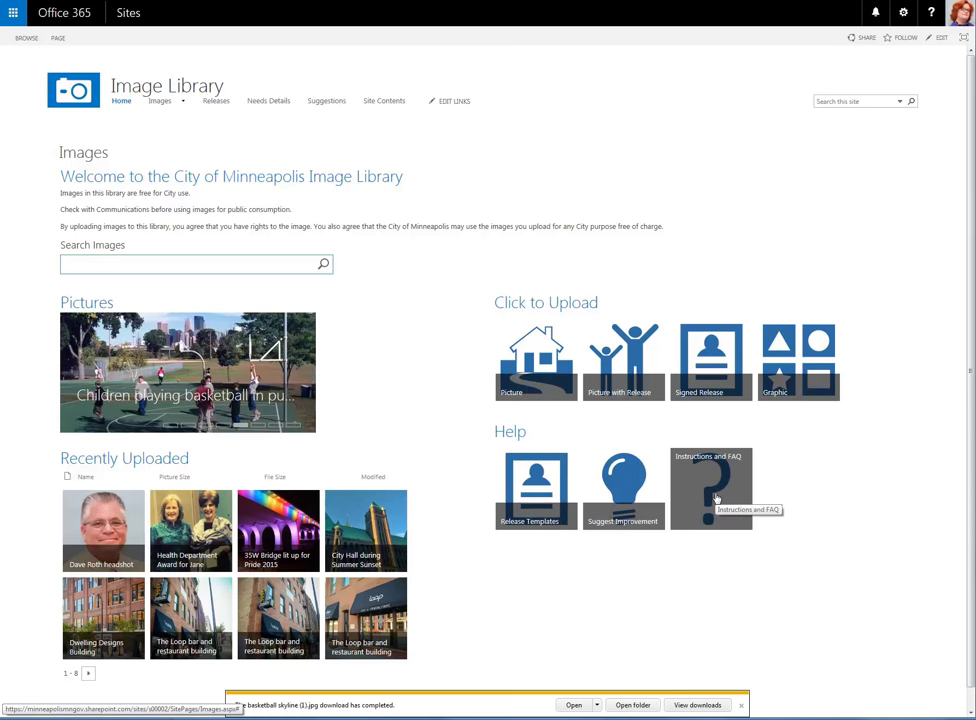